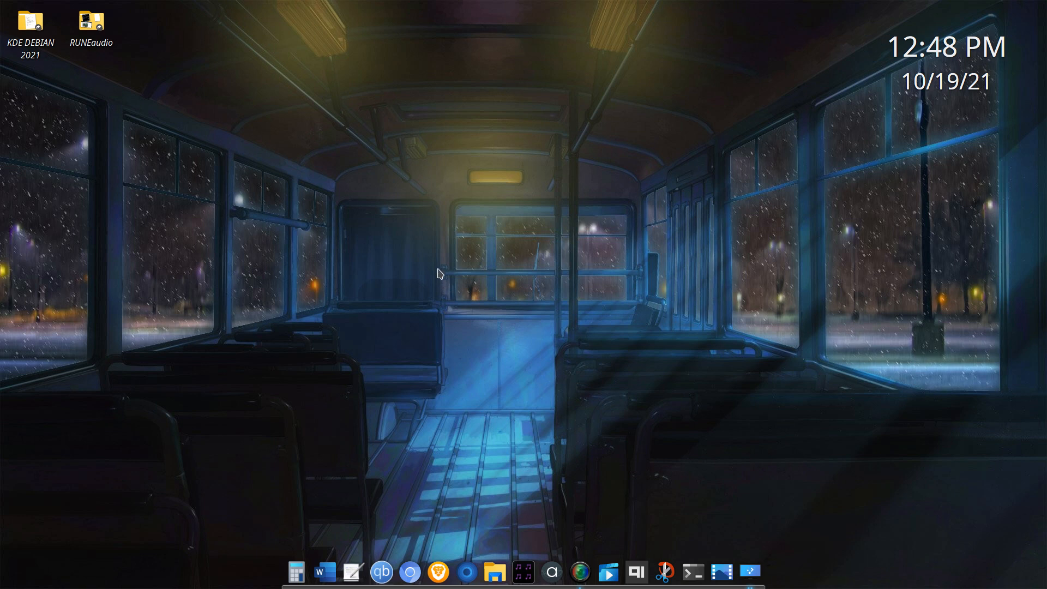
# Set the desktop wallpaper to the first Homeworld image and close the wallpaper settings.
pyautogui.rightClick(442, 256)
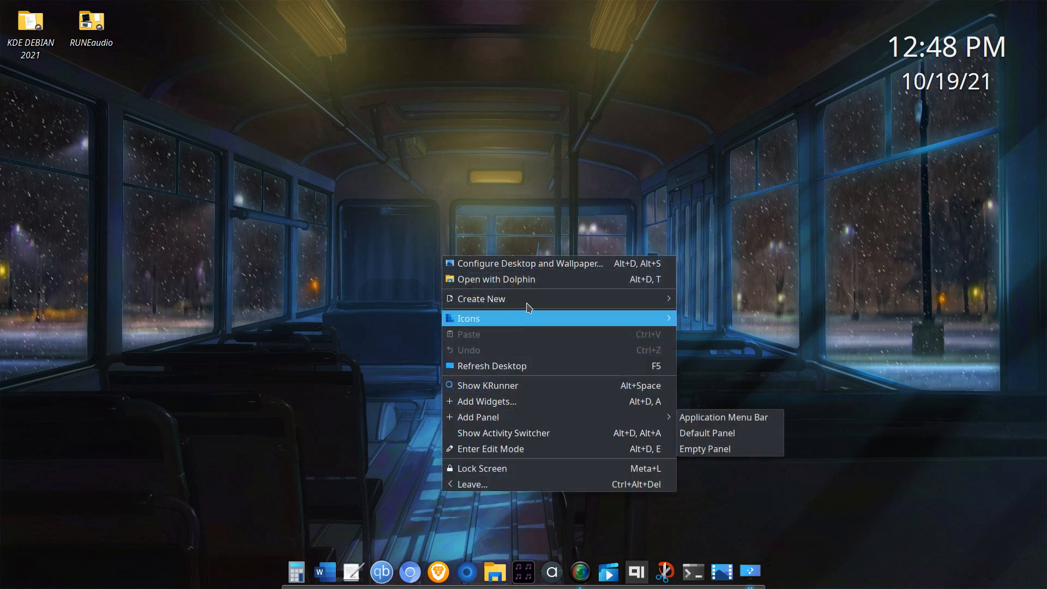
pyautogui.click(579, 265)
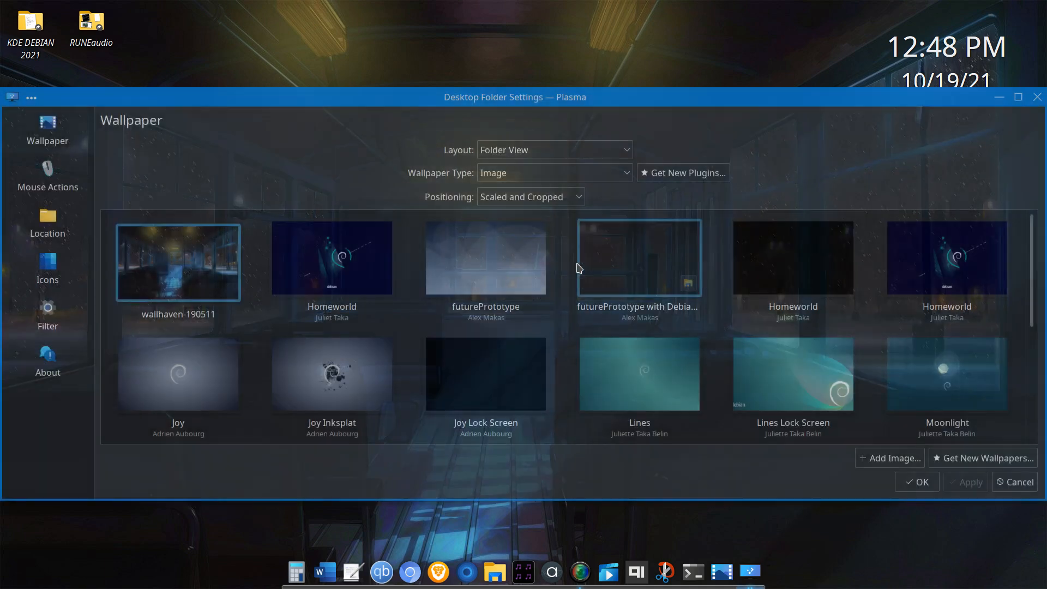
pyautogui.click(321, 253)
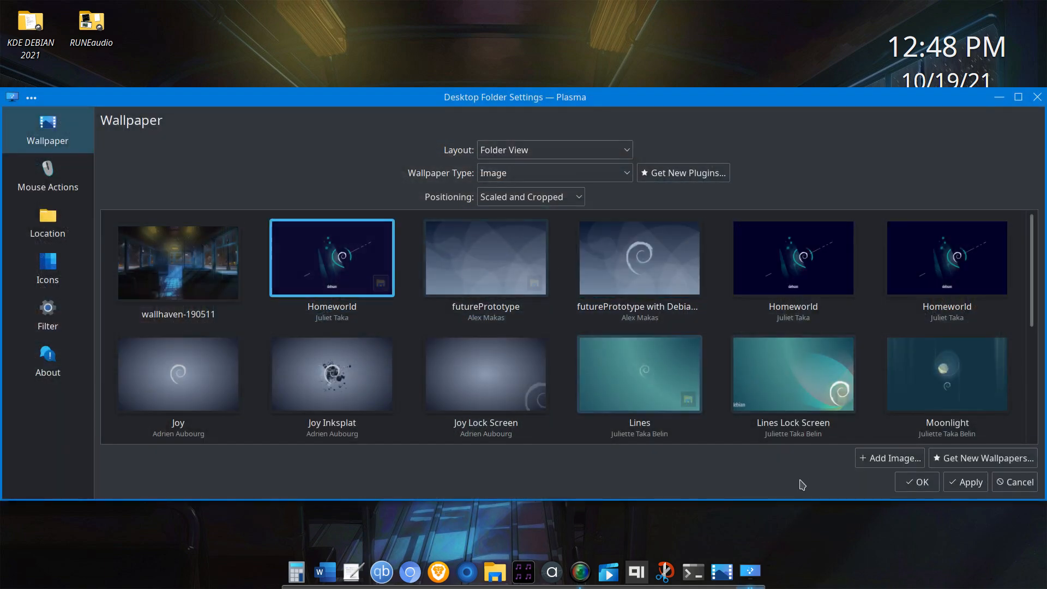
pyautogui.click(966, 483)
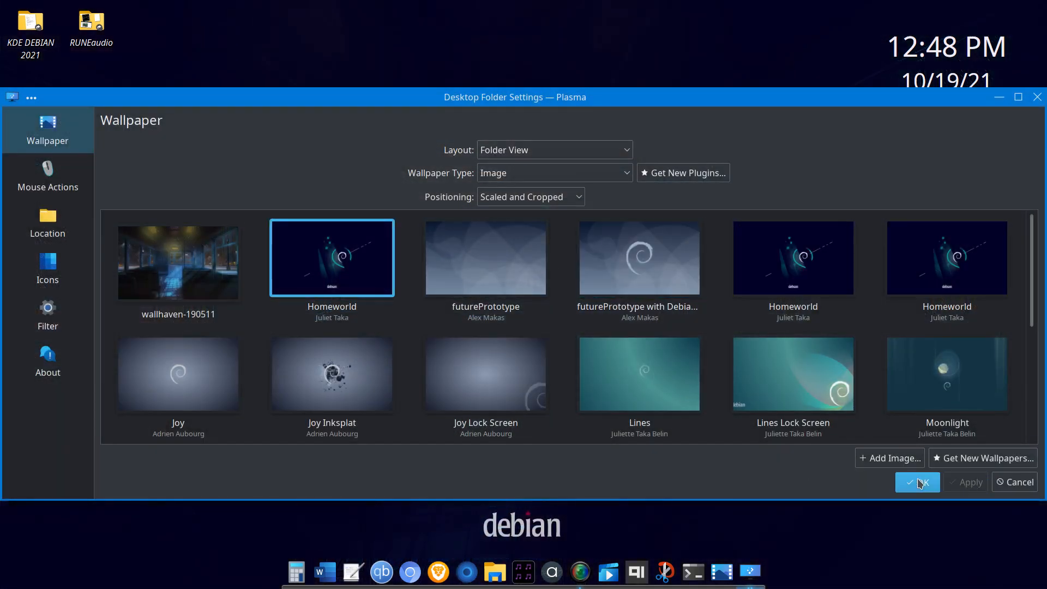
pyautogui.click(920, 482)
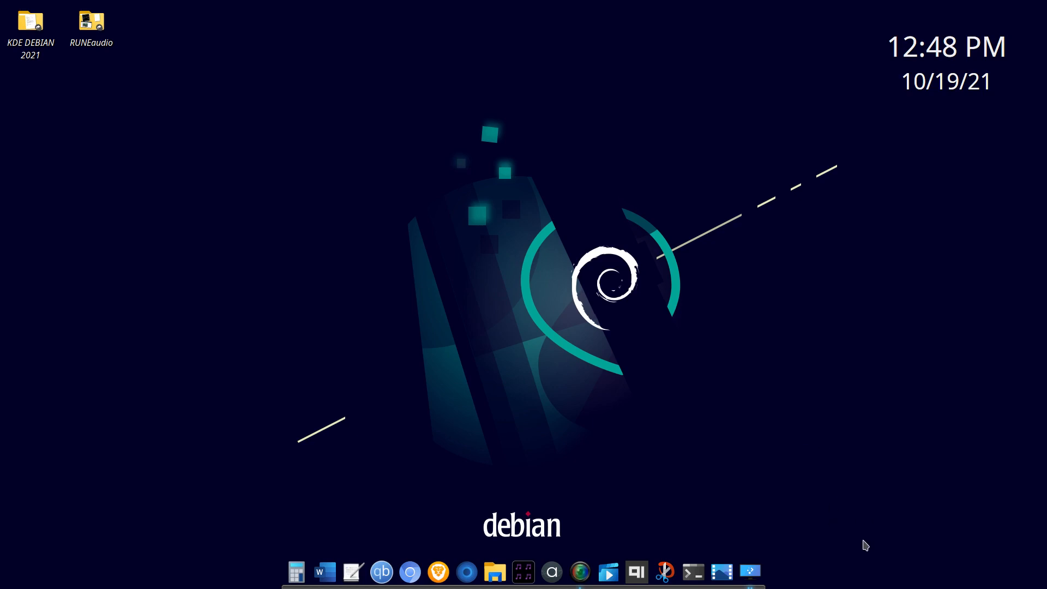
# Reveal the hidden tray and launcher panels, and view the search launcher's top apps and recent files.
pyautogui.moveTo(938, 588)
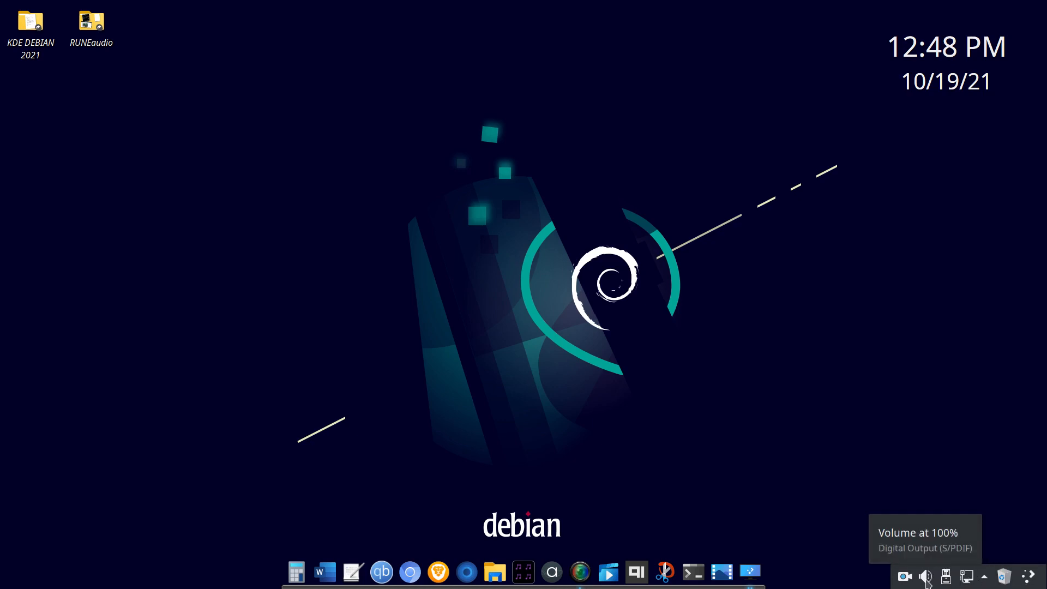
pyautogui.moveTo(19, 586)
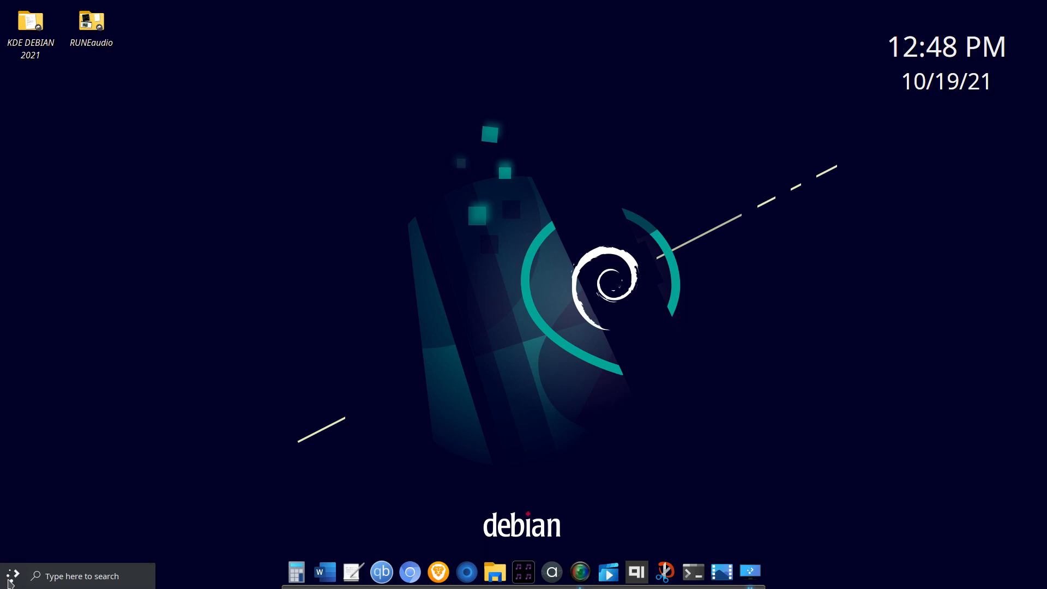
pyautogui.rightClick(10, 583)
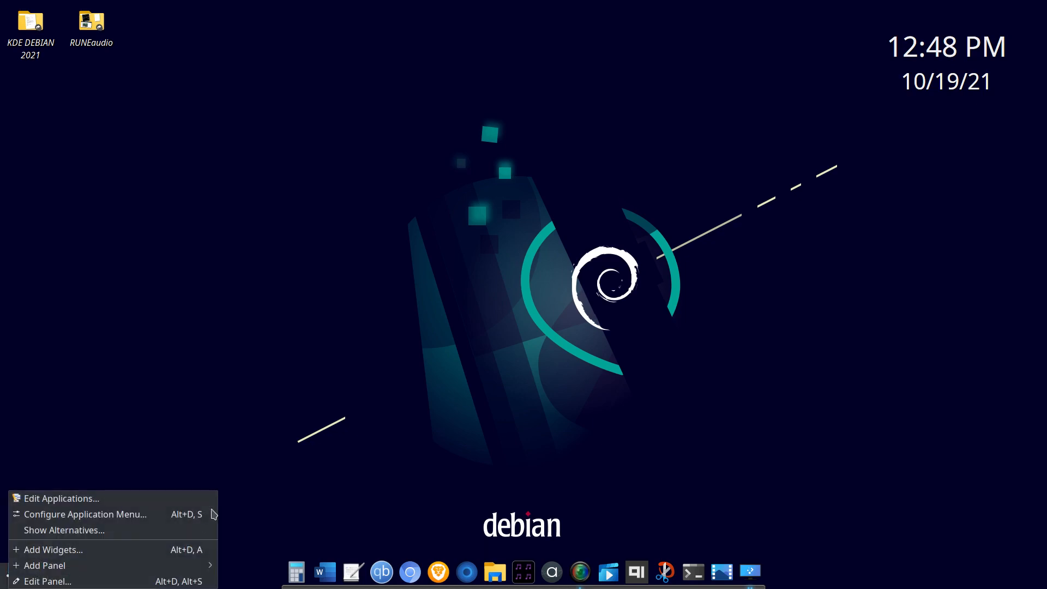
pyautogui.click(233, 439)
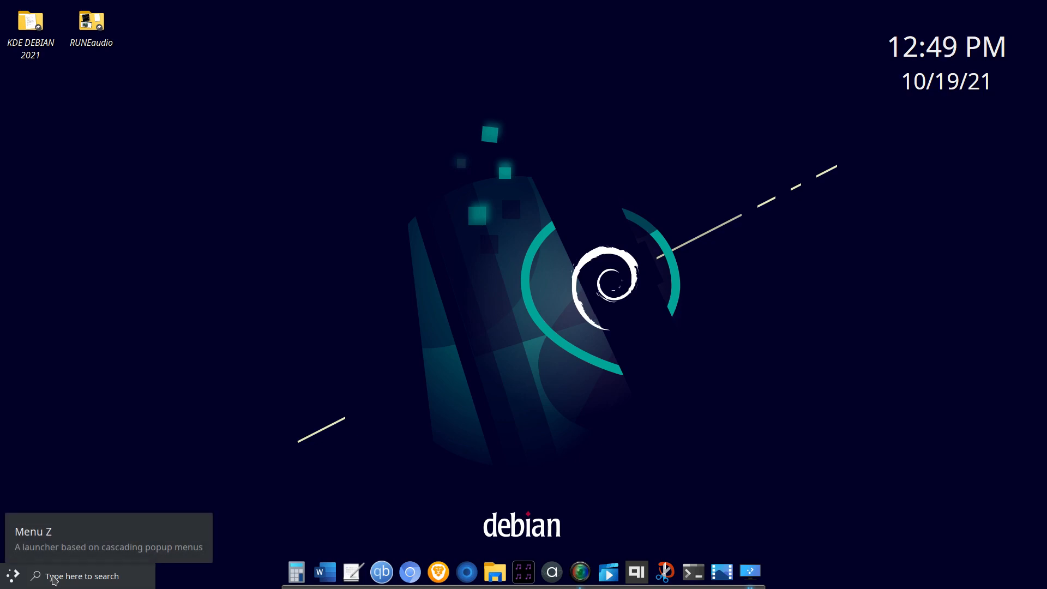
pyautogui.click(55, 580)
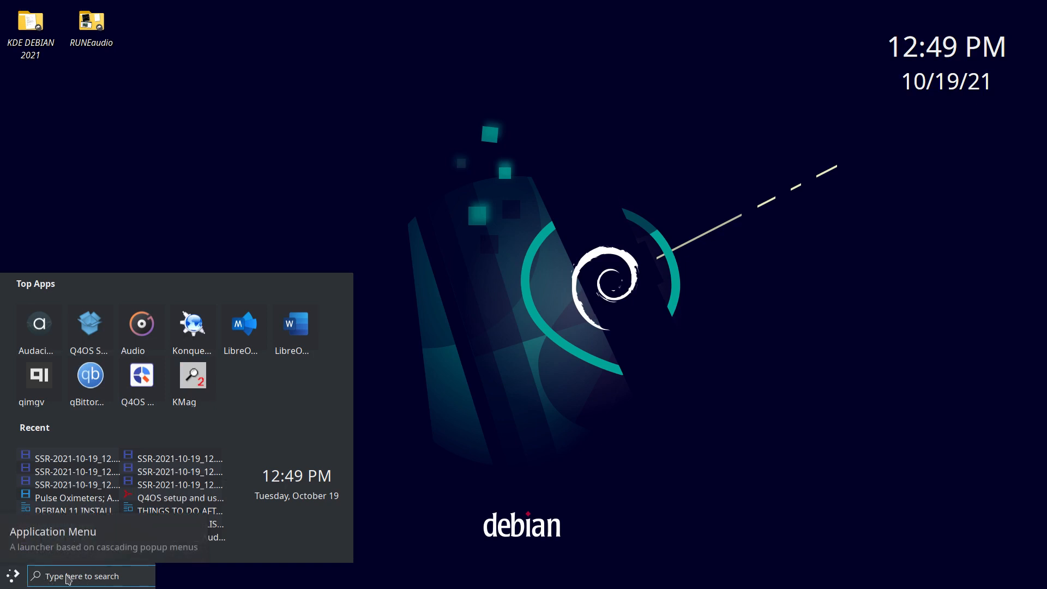
pyautogui.click(409, 393)
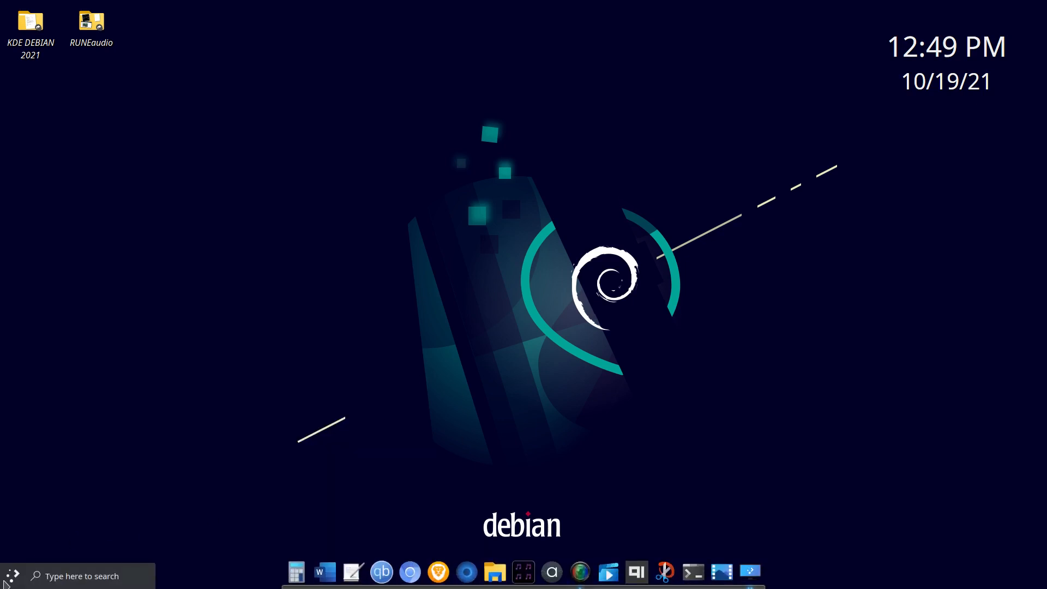
# View the application menu's Power / Session options and check which actions are offered for the Log Out entry.
pyautogui.click(5, 581)
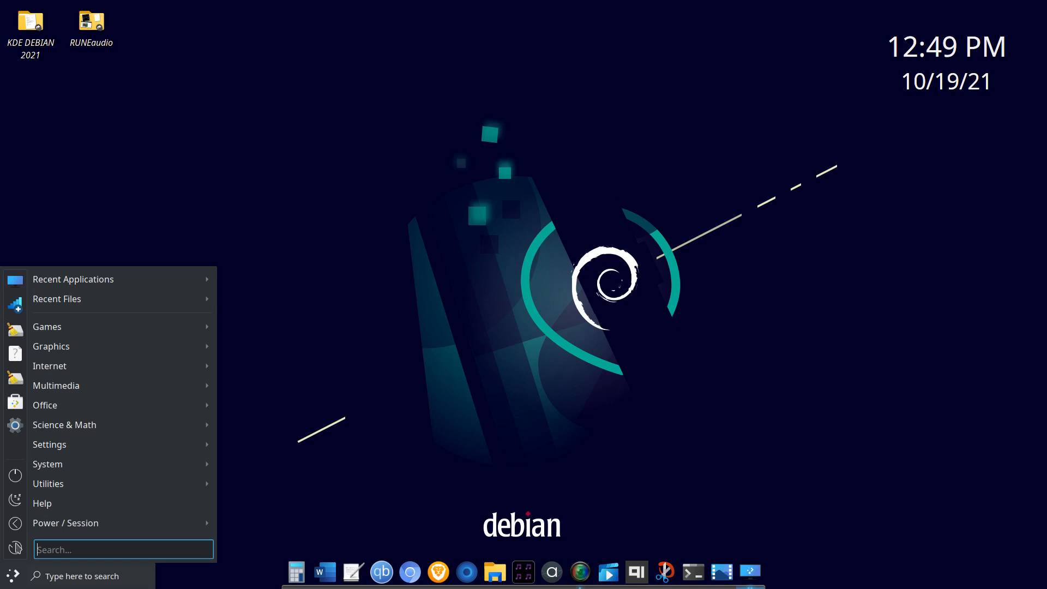
pyautogui.moveTo(44, 528)
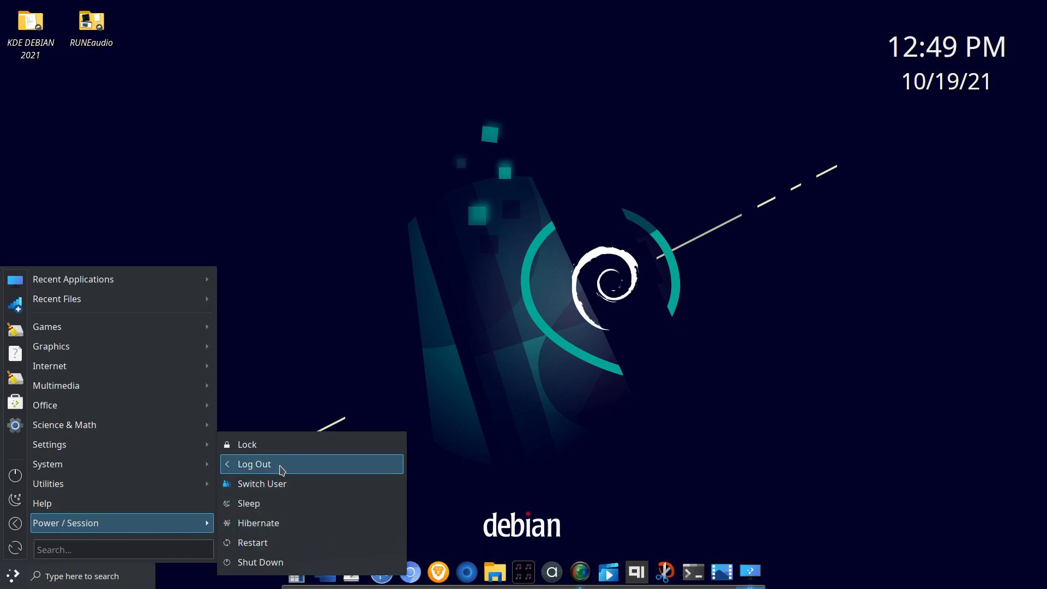
pyautogui.rightClick(281, 467)
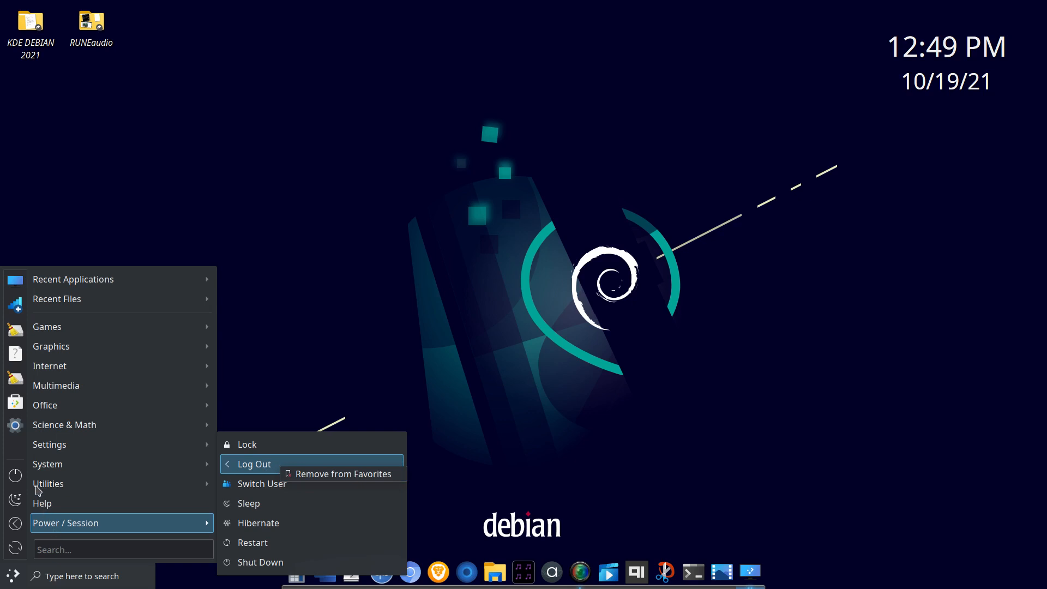
pyautogui.click(19, 455)
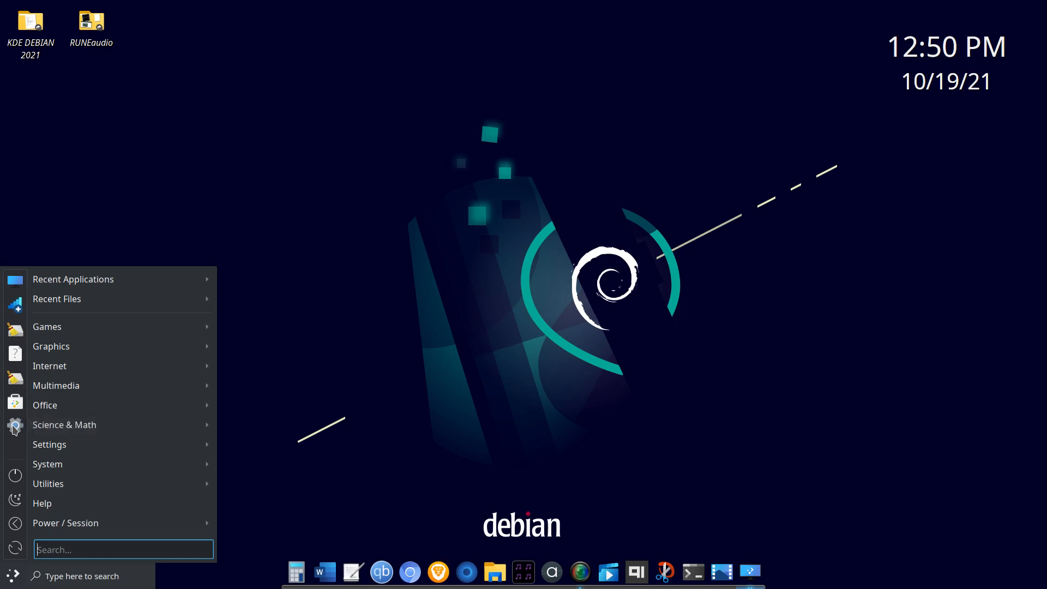
# Open System Settings and show the available global themes.
pyautogui.click(15, 428)
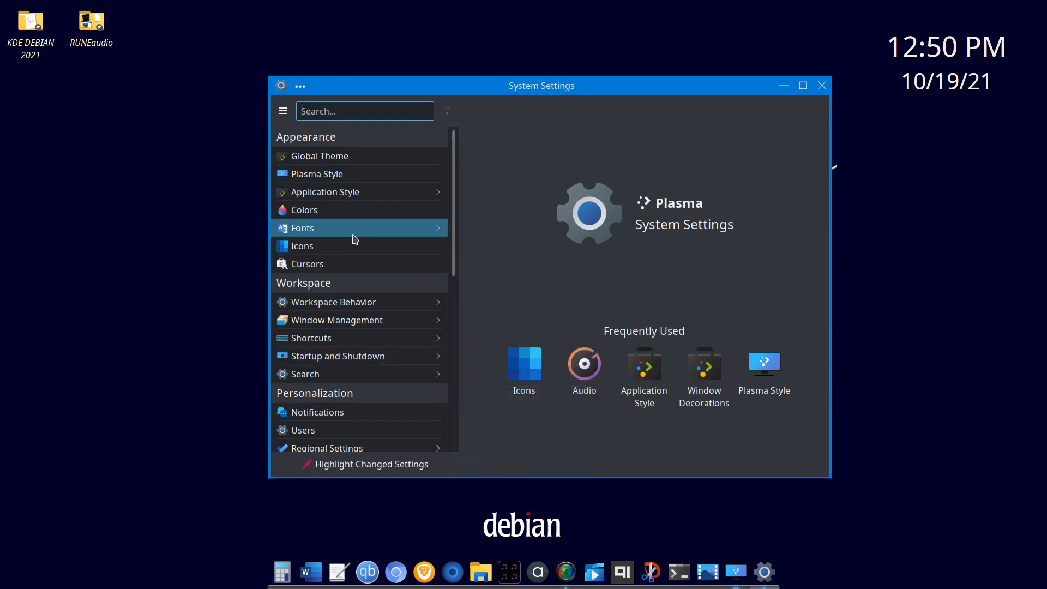
pyautogui.moveTo(345, 219)
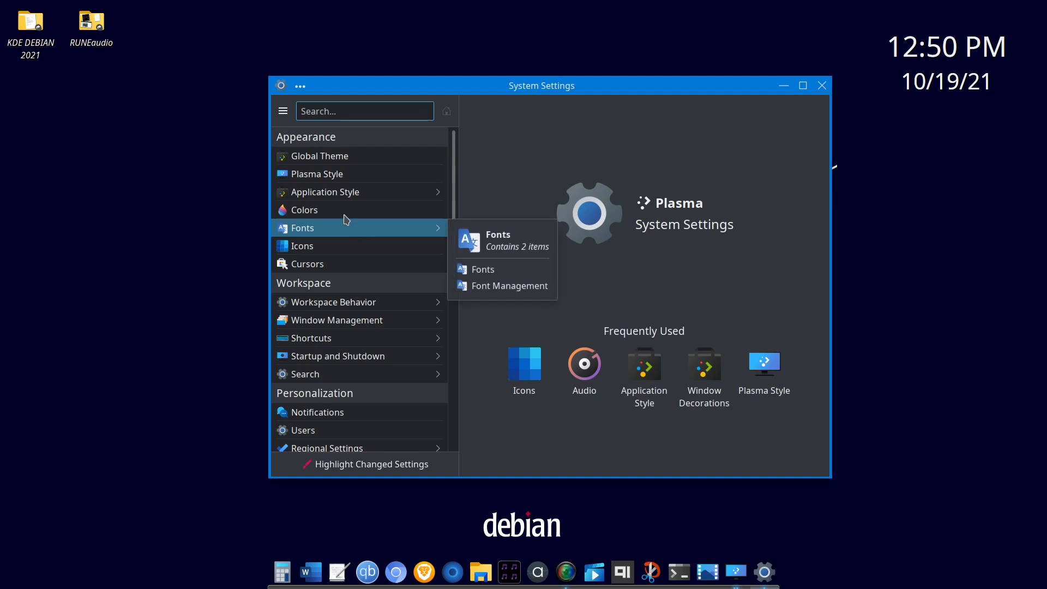
pyautogui.click(344, 159)
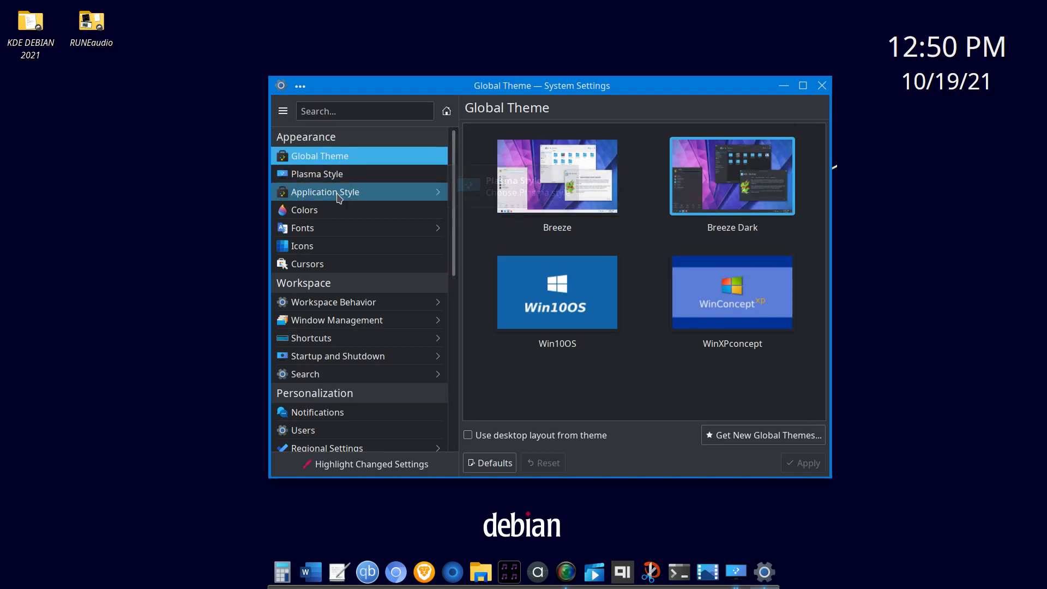
# View the application styles and the full list of window decoration themes, and return to the main settings list.
pyautogui.click(339, 193)
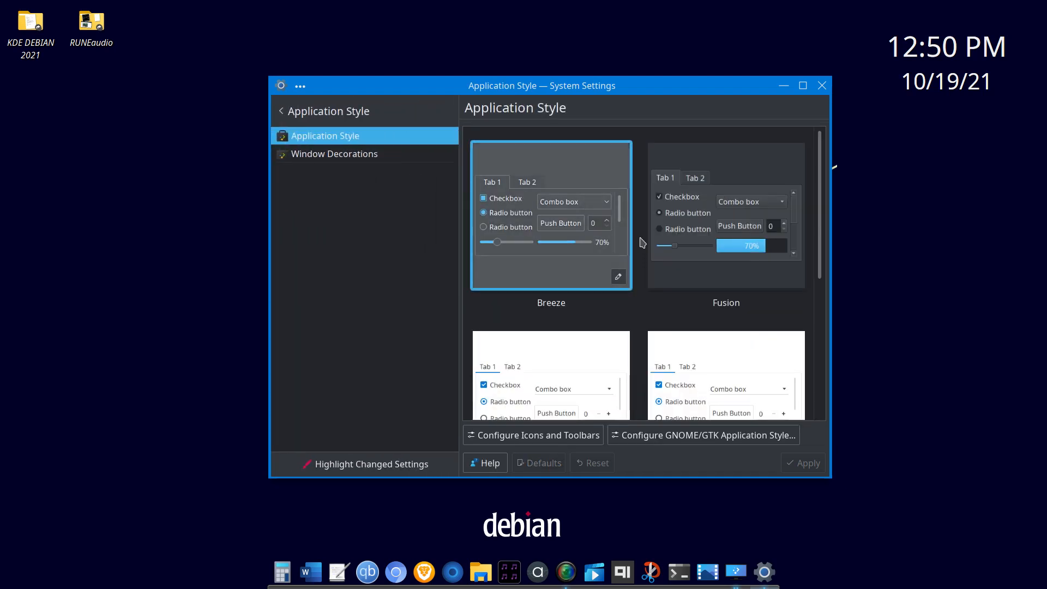
pyautogui.click(386, 162)
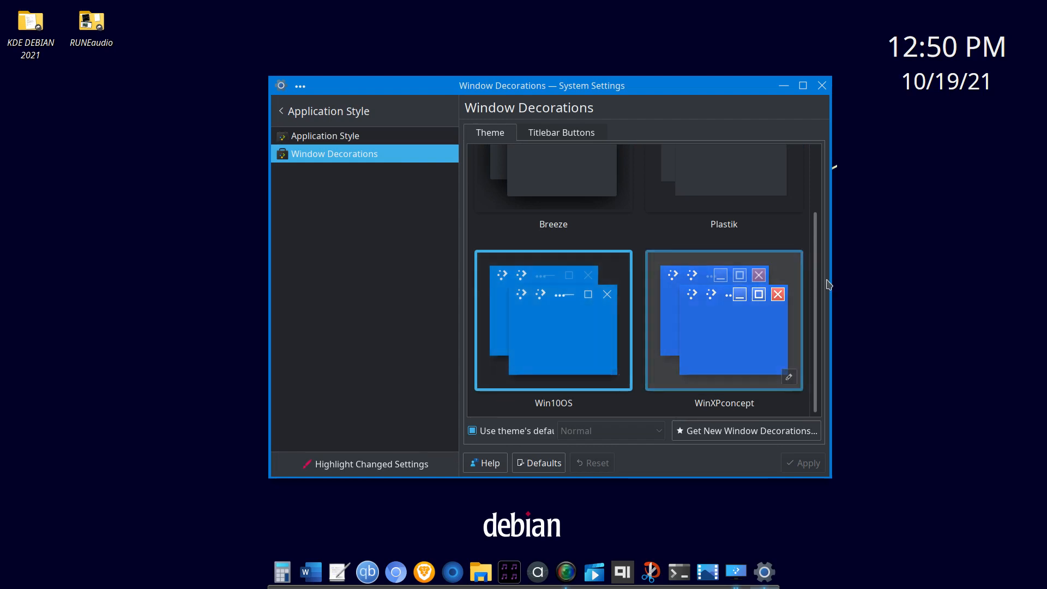
pyautogui.moveTo(818, 279); pyautogui.dragTo(818, 203)
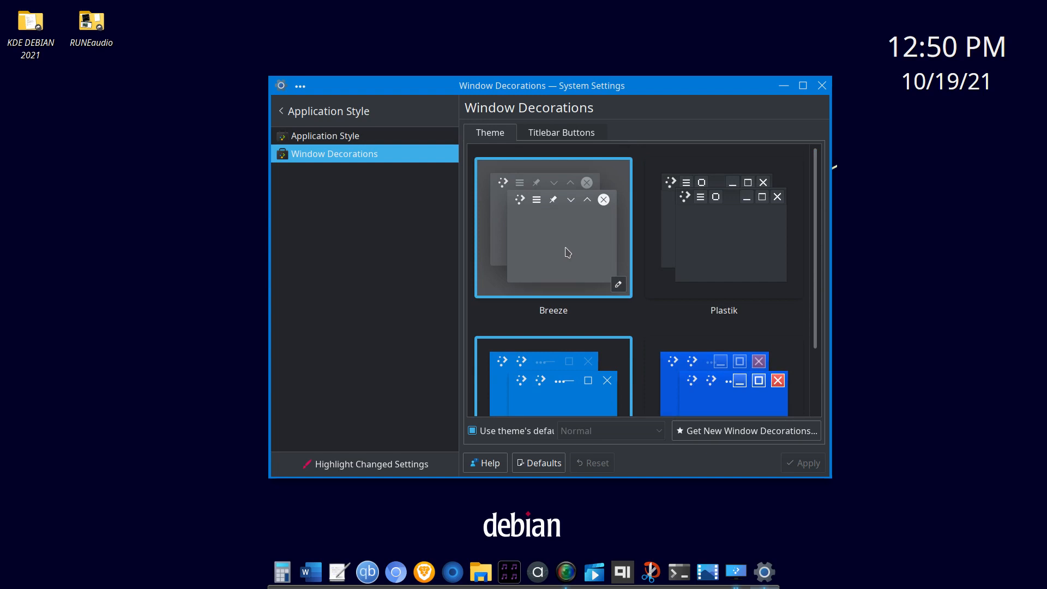
pyautogui.moveTo(818, 227); pyautogui.dragTo(817, 270)
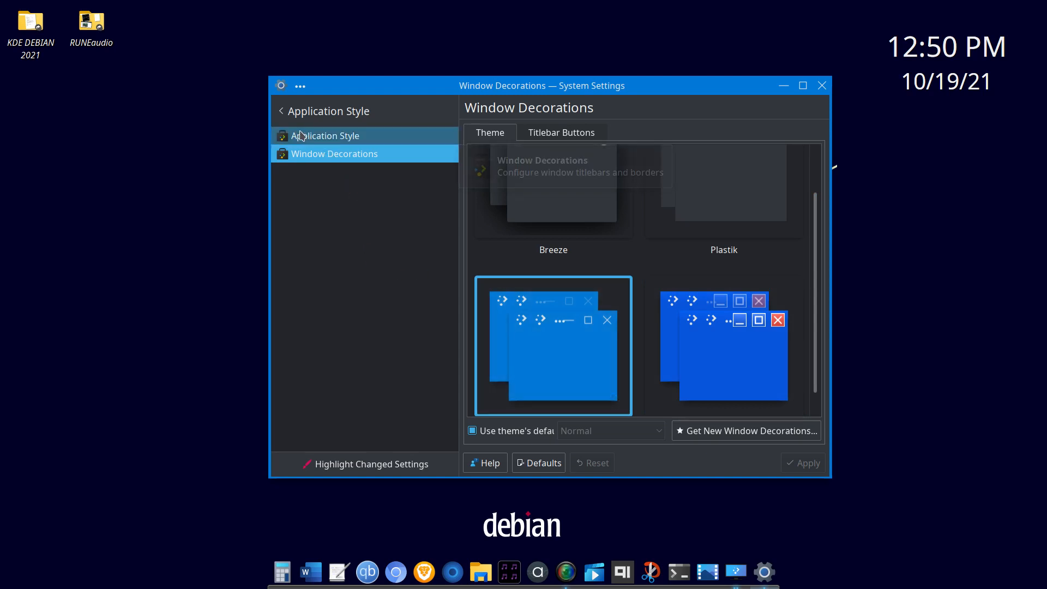
pyautogui.click(289, 113)
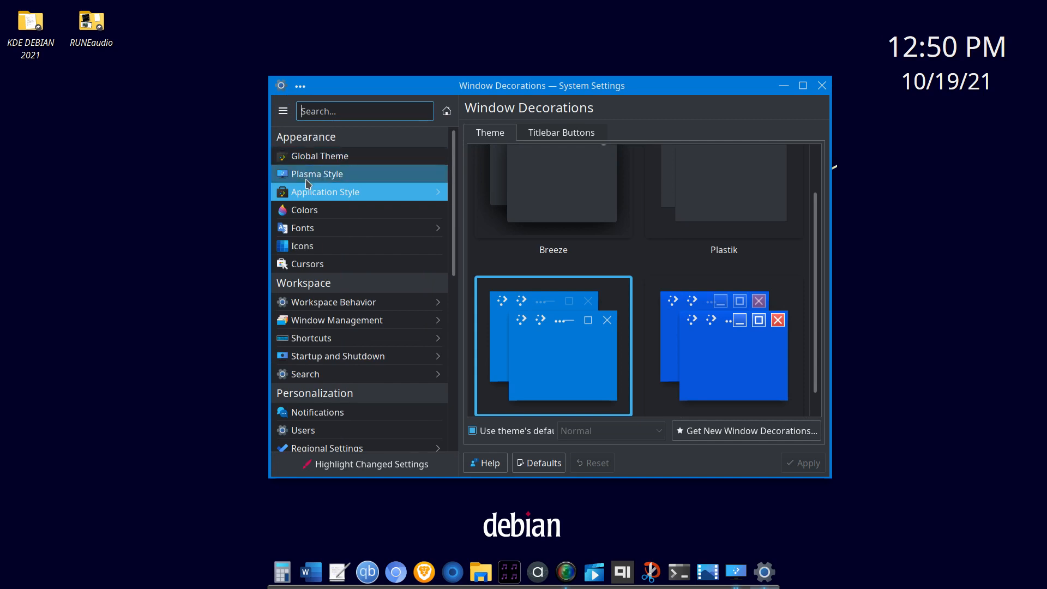
# Look through the installed icon themes and the cursor themes.
pyautogui.click(311, 247)
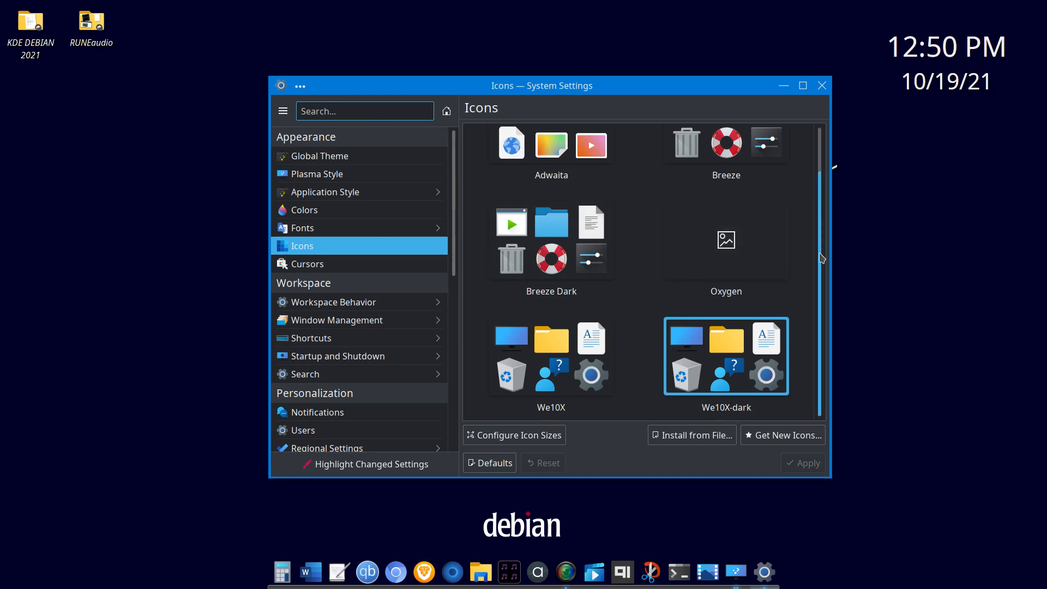
pyautogui.moveTo(822, 257); pyautogui.dragTo(822, 179)
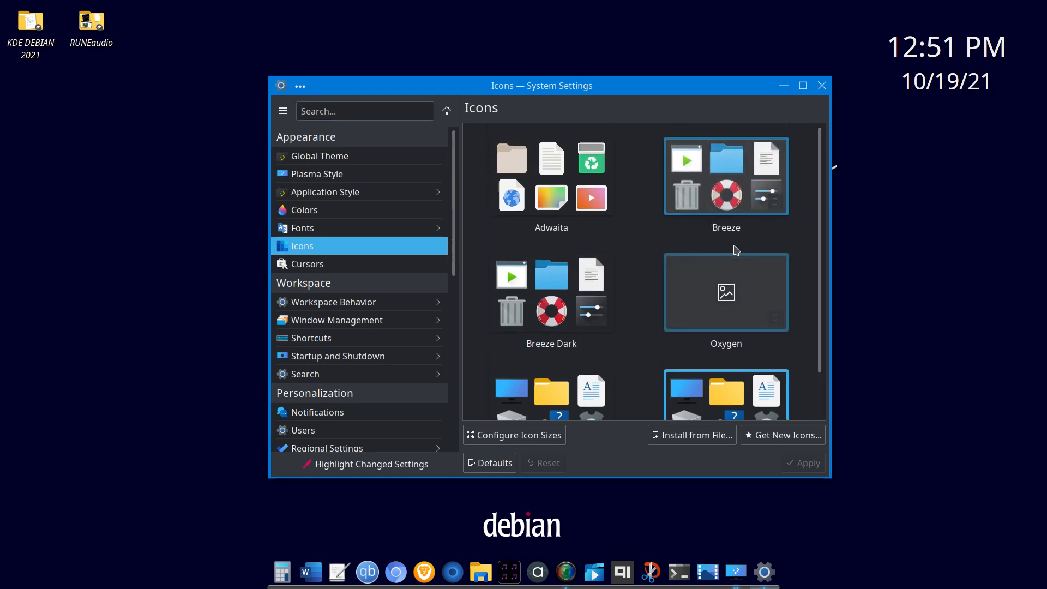
pyautogui.moveTo(818, 230); pyautogui.dragTo(822, 279)
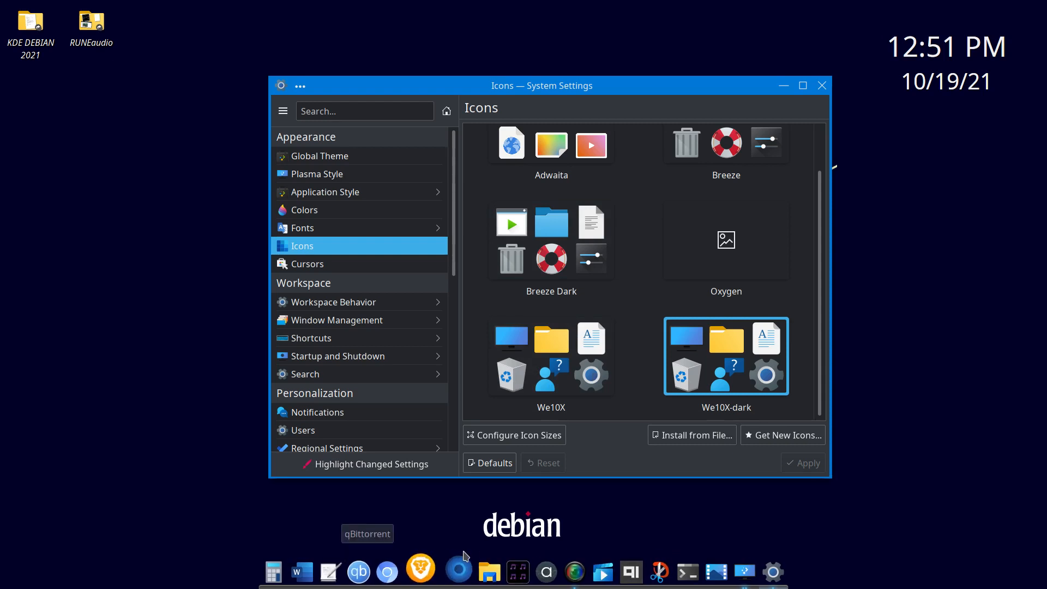
pyautogui.click(332, 267)
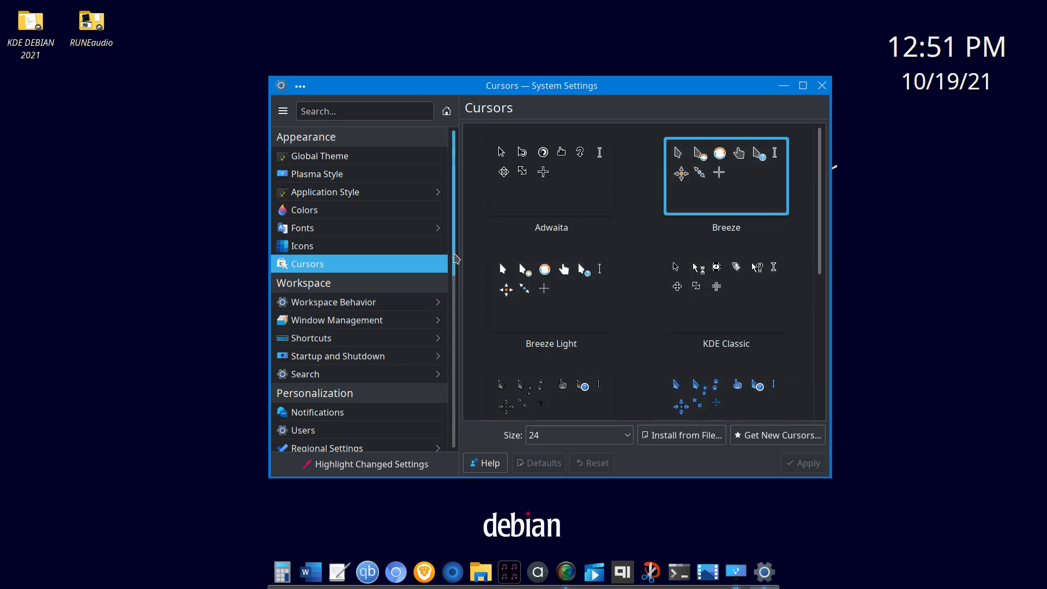
pyautogui.scroll(-1, 456, 268)
pyautogui.scroll(1, 456, 283)
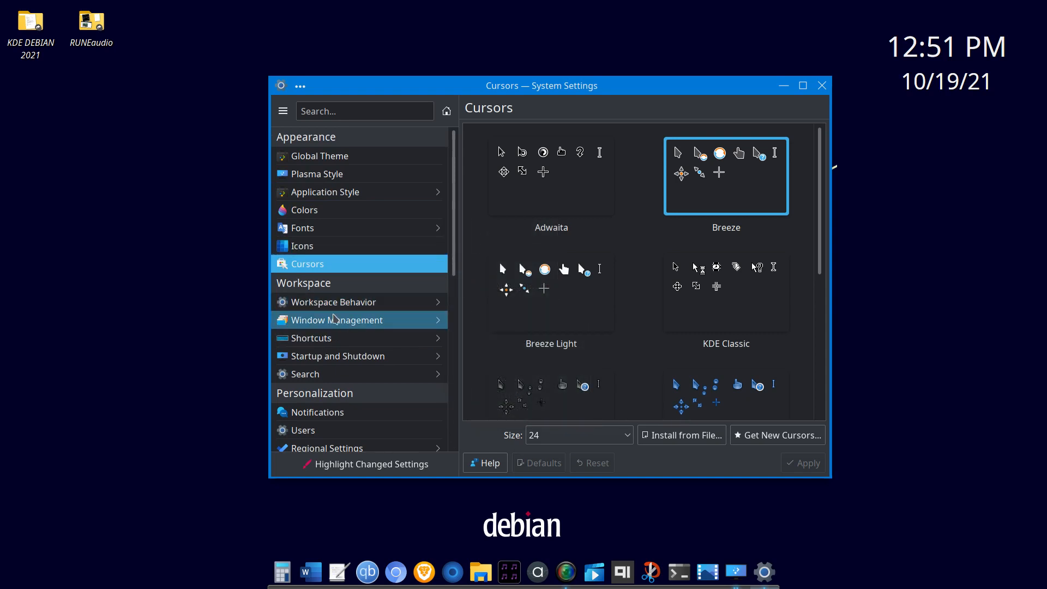
pyautogui.moveTo(336, 329)
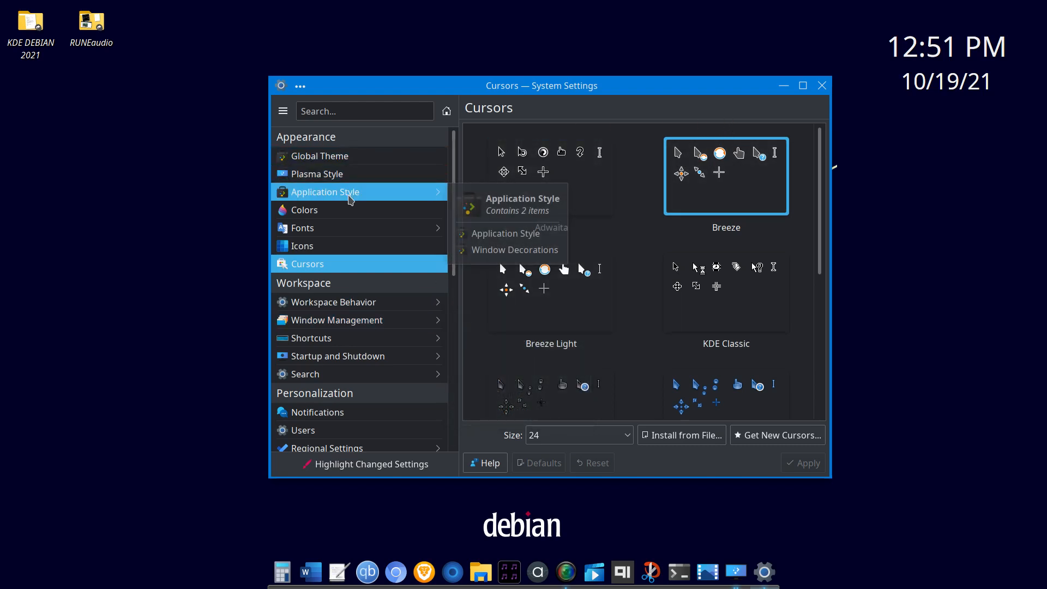
# View the application styles once more and close System Settings.
pyautogui.click(349, 192)
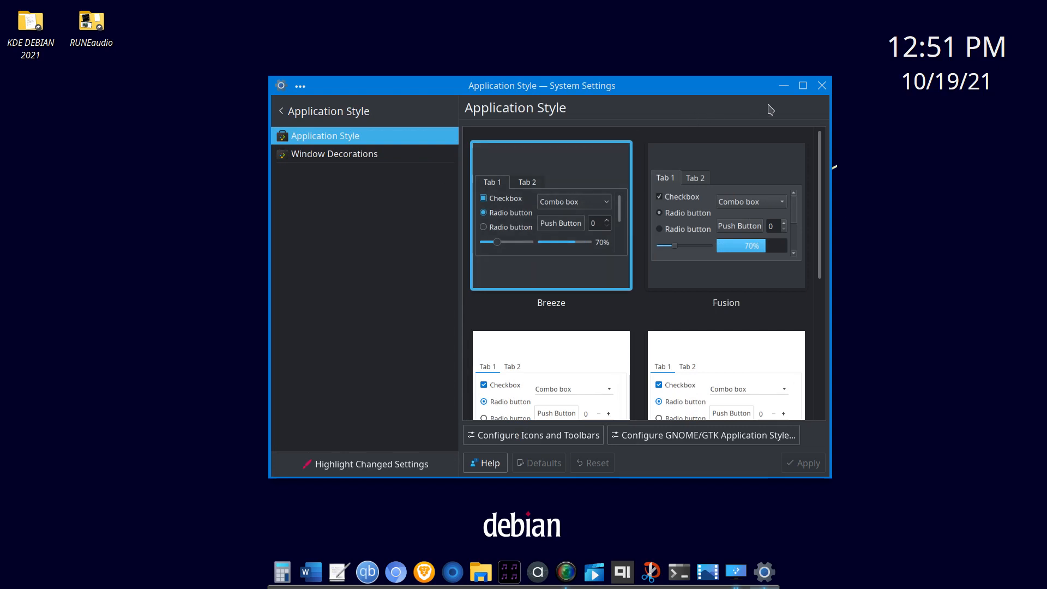
pyautogui.click(821, 86)
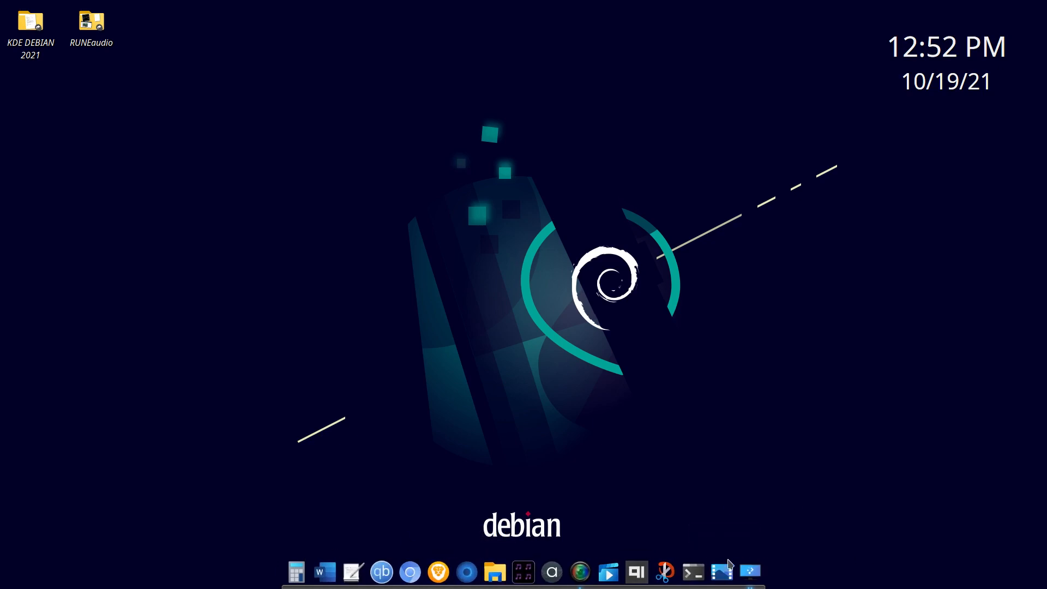
# Switch to the web browser, open the Q4OS Gemini Plasma live 64bit setup guide from the Downloads page, and show the manual's table of contents.
pyautogui.click(411, 570)
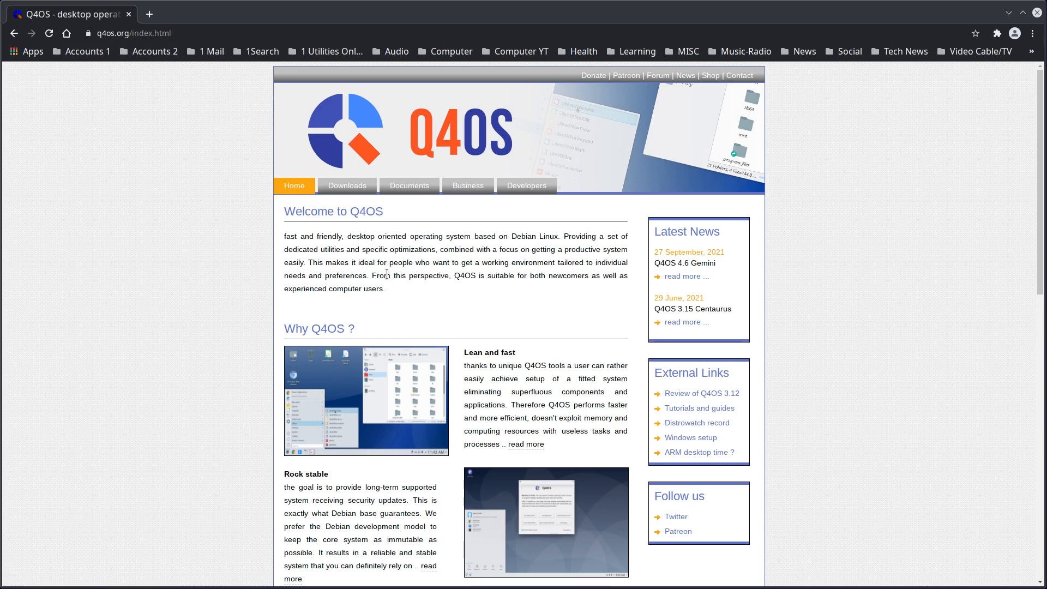
pyautogui.click(353, 189)
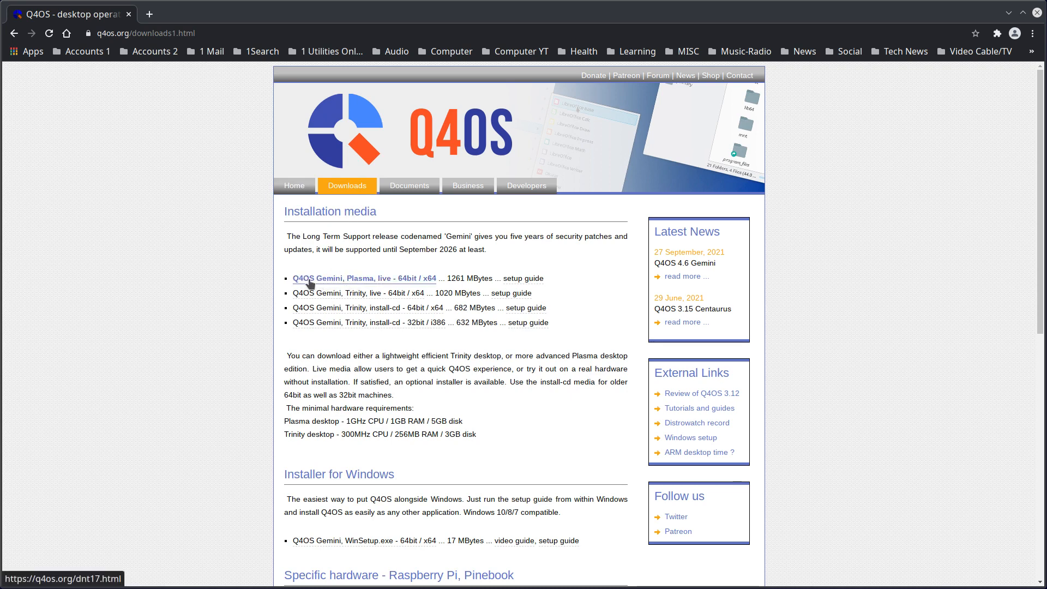
pyautogui.click(374, 282)
pyautogui.click(530, 281)
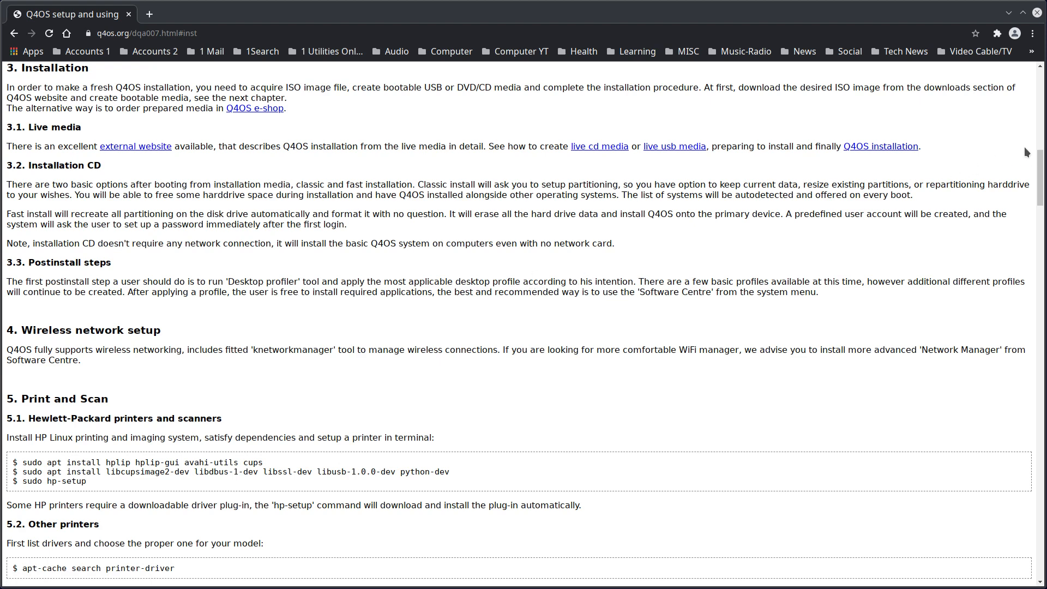
pyautogui.moveTo(1038, 160); pyautogui.dragTo(1034, 68)
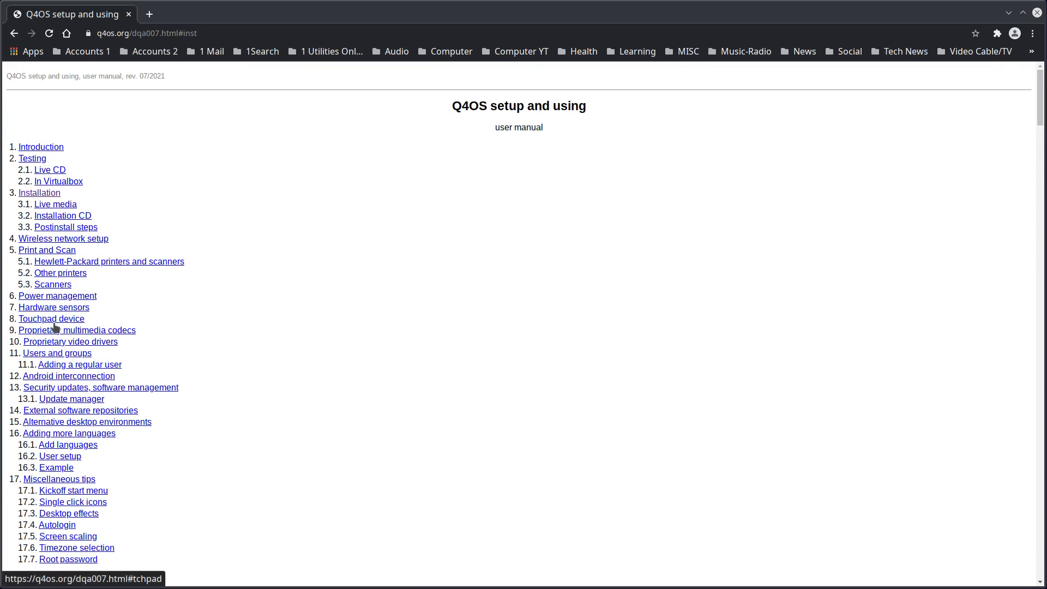
# Read through the Q4OS user manual from the introduction, testing and installation sections to the touchpad, multimedia codec and video driver sections.
pyautogui.scroll(-8, 61, 312)
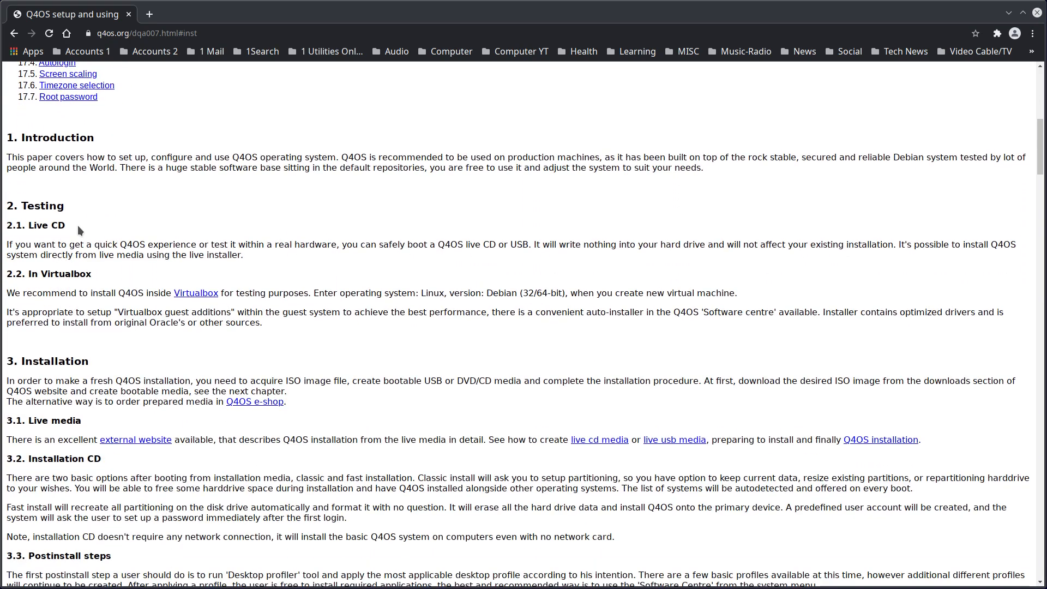
pyautogui.scroll(-4, 71, 272)
pyautogui.scroll(-7, 79, 229)
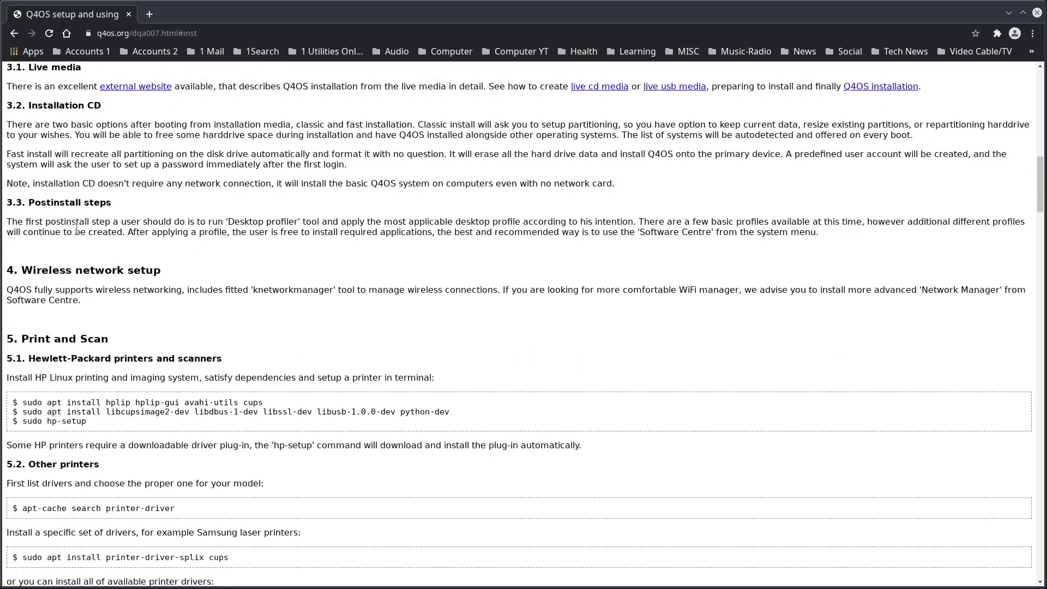
pyautogui.scroll(10, 141, 295)
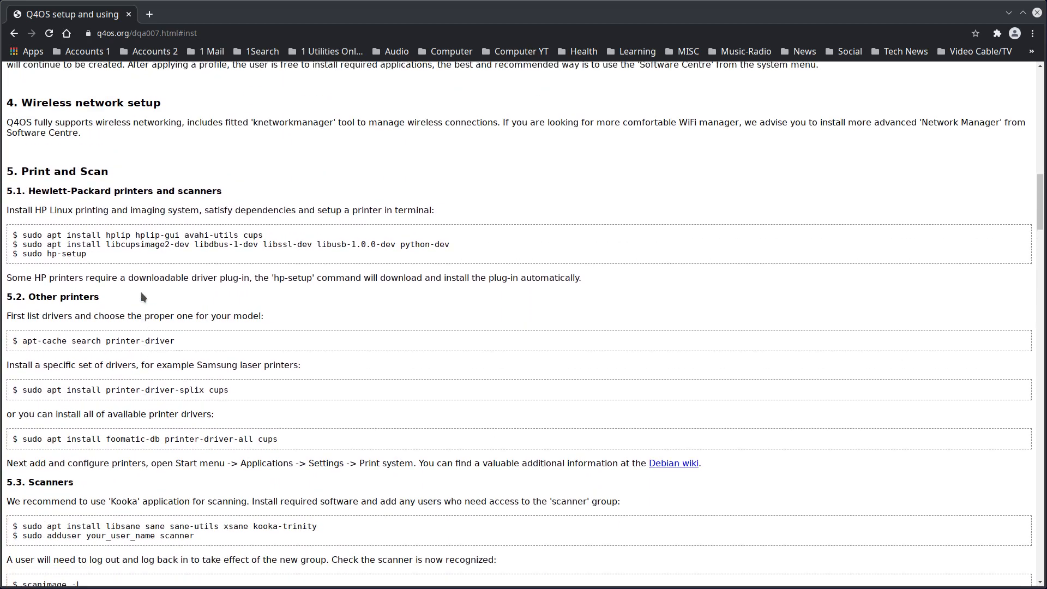
pyautogui.scroll(5, 141, 295)
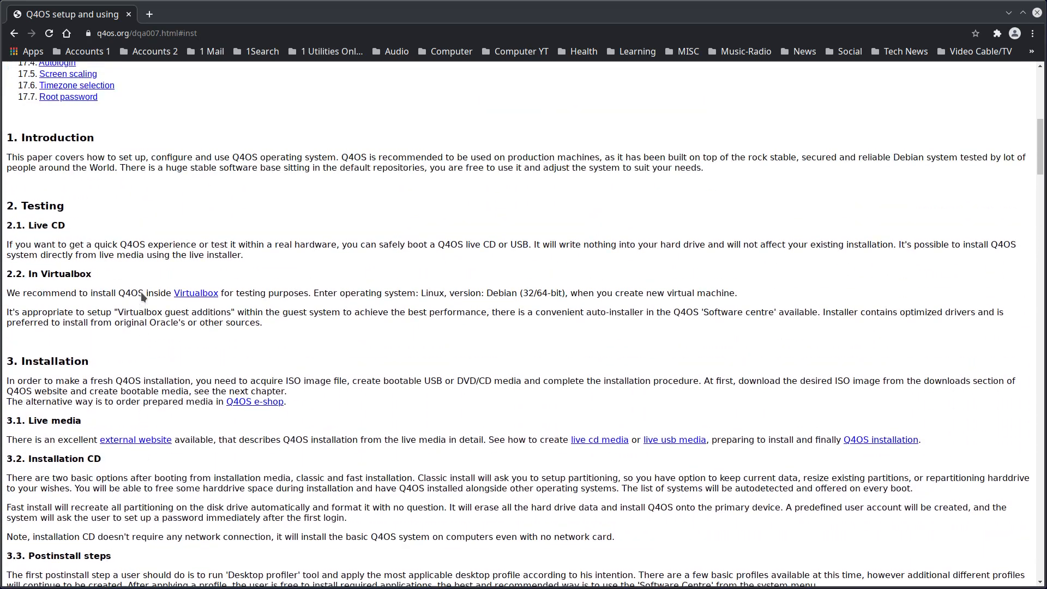
pyautogui.scroll(-5, 140, 296)
pyautogui.scroll(-13, 141, 295)
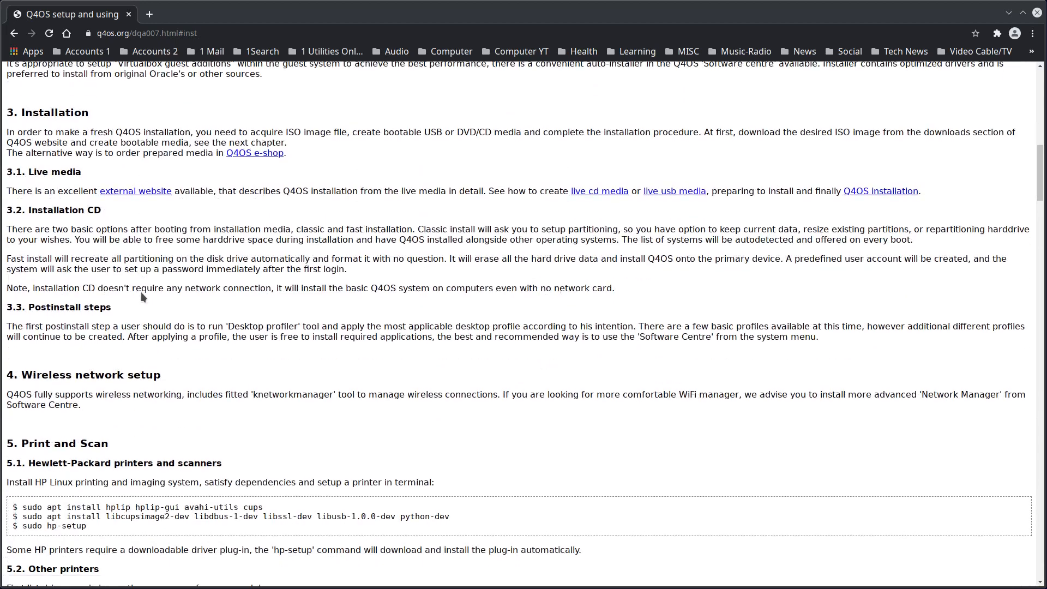
pyautogui.scroll(-10, 140, 296)
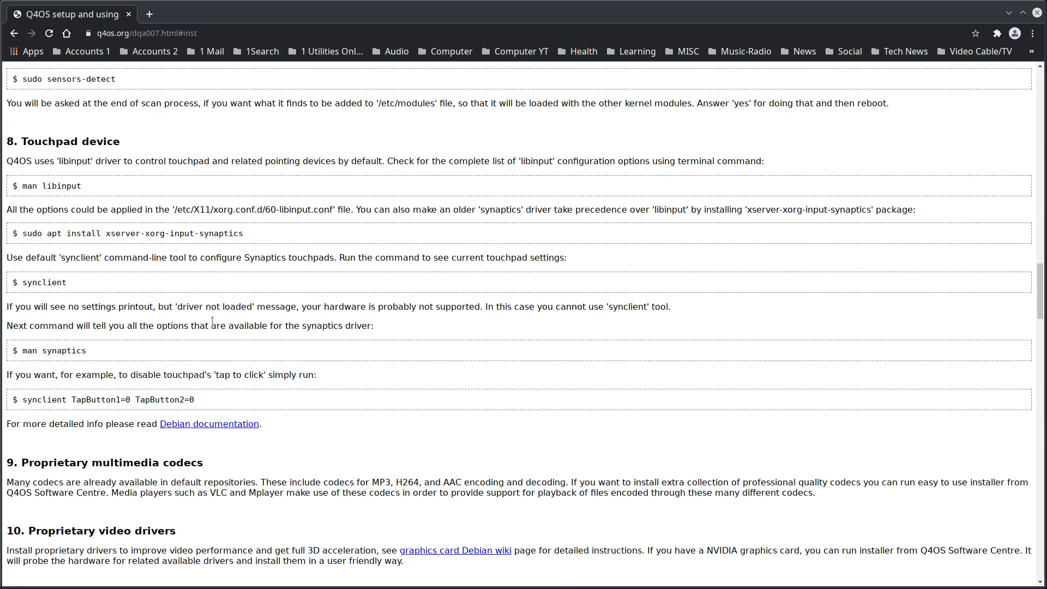
# Return to the start of the Q4OS manual and look over the topics in its table of contents.
pyautogui.scroll(13, 212, 321)
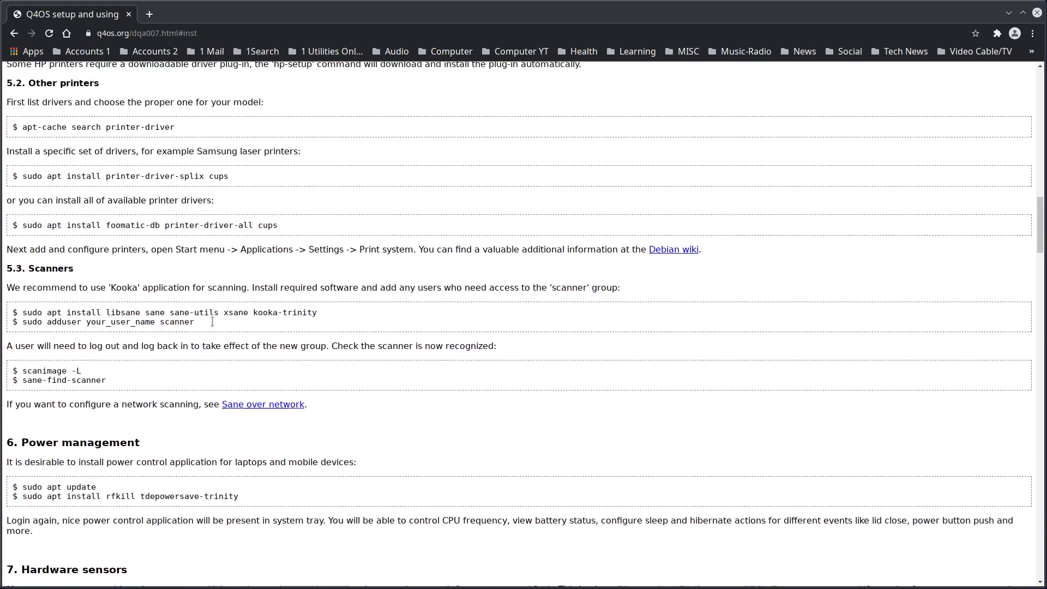
pyautogui.scroll(15, 212, 321)
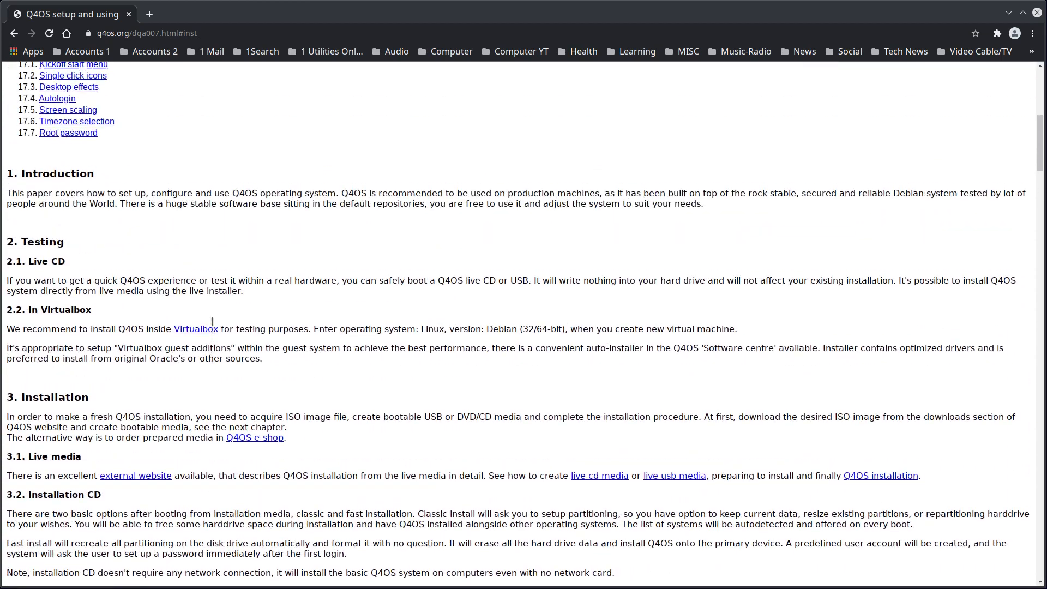
pyautogui.scroll(5, 212, 321)
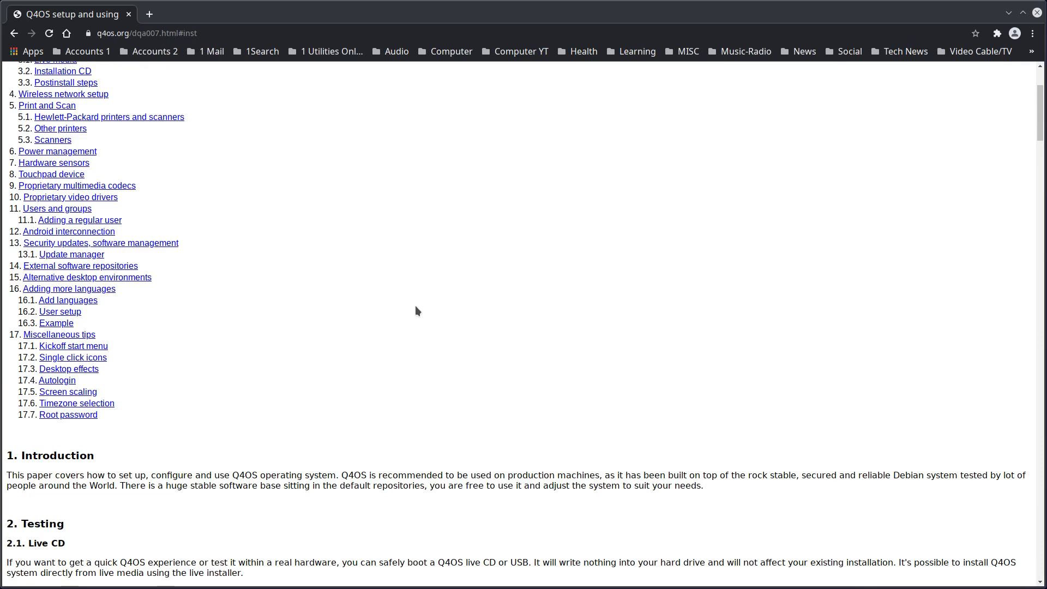
pyautogui.scroll(2, 416, 311)
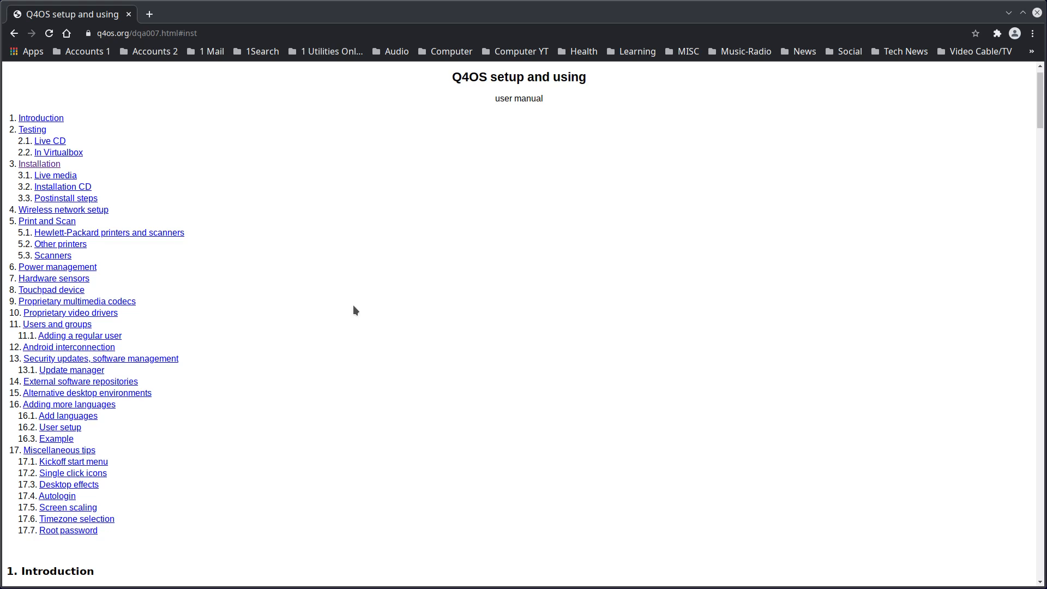
pyautogui.scroll(-5, 285, 254)
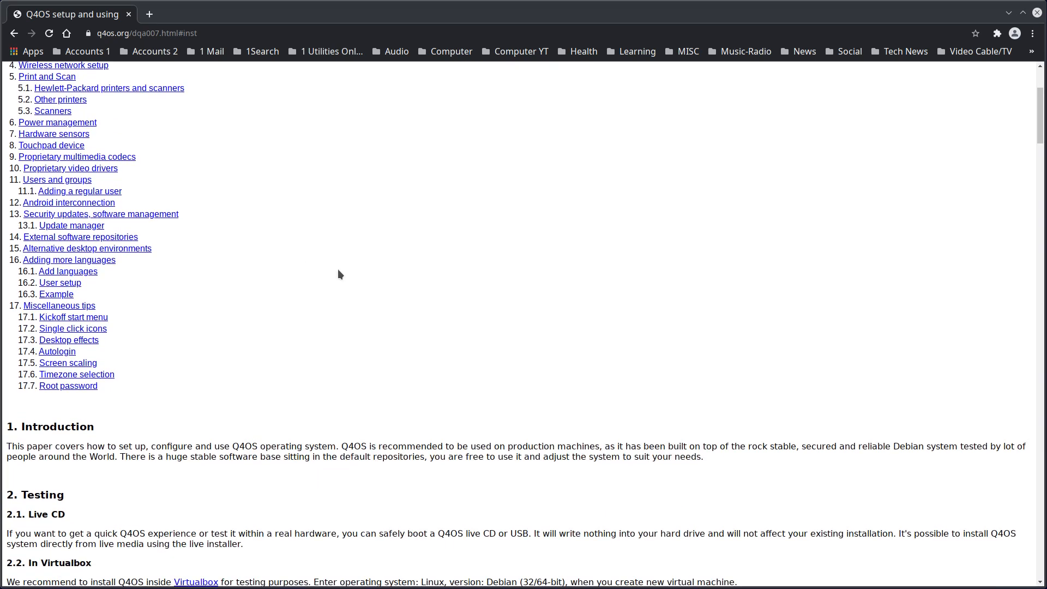
pyautogui.scroll(2, 341, 274)
pyautogui.scroll(3, 344, 277)
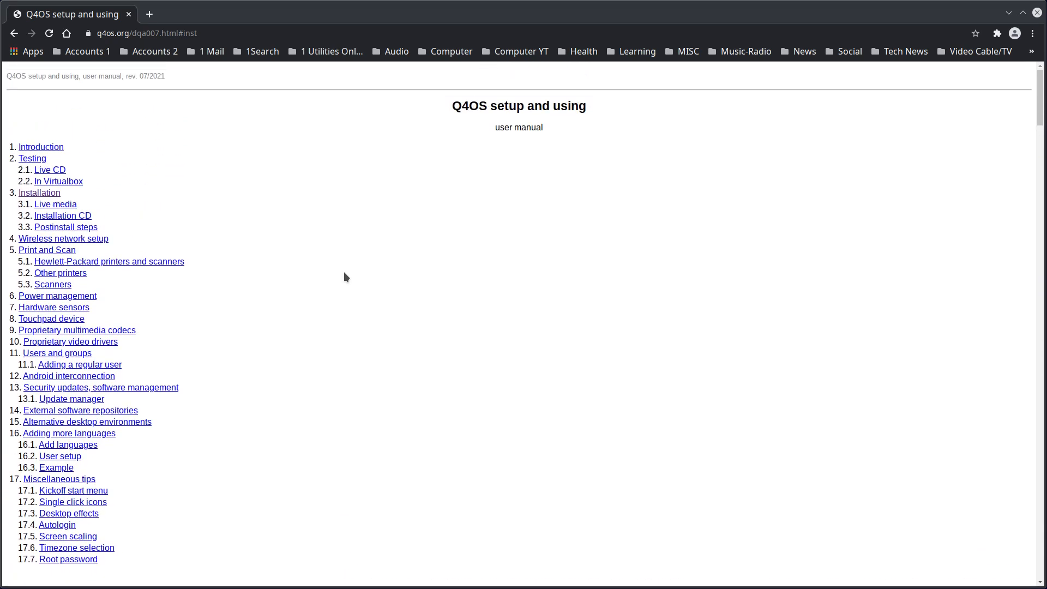
pyautogui.scroll(-2, 344, 272)
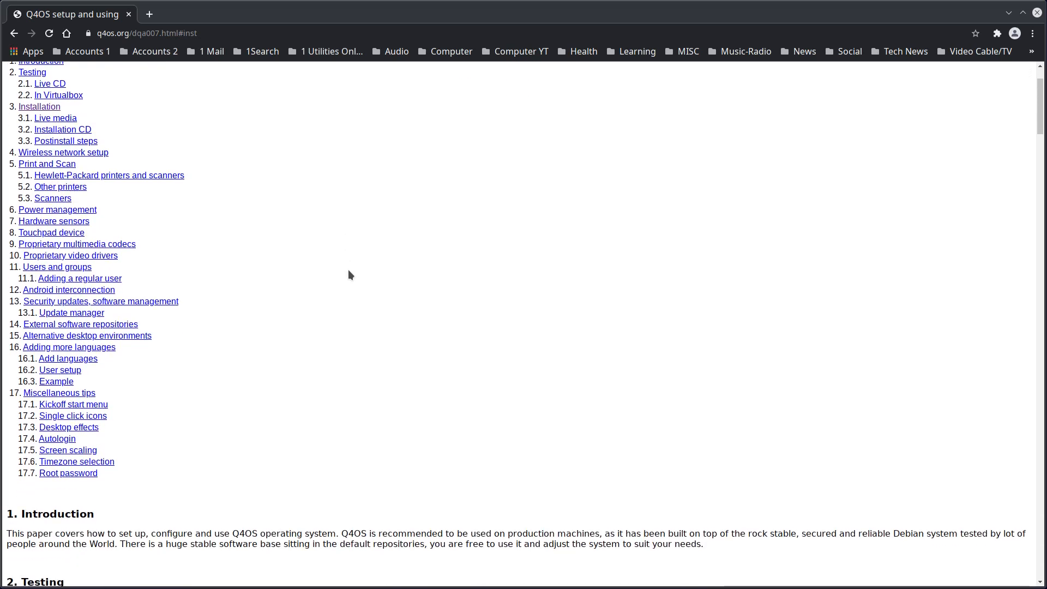
pyautogui.scroll(2, 347, 270)
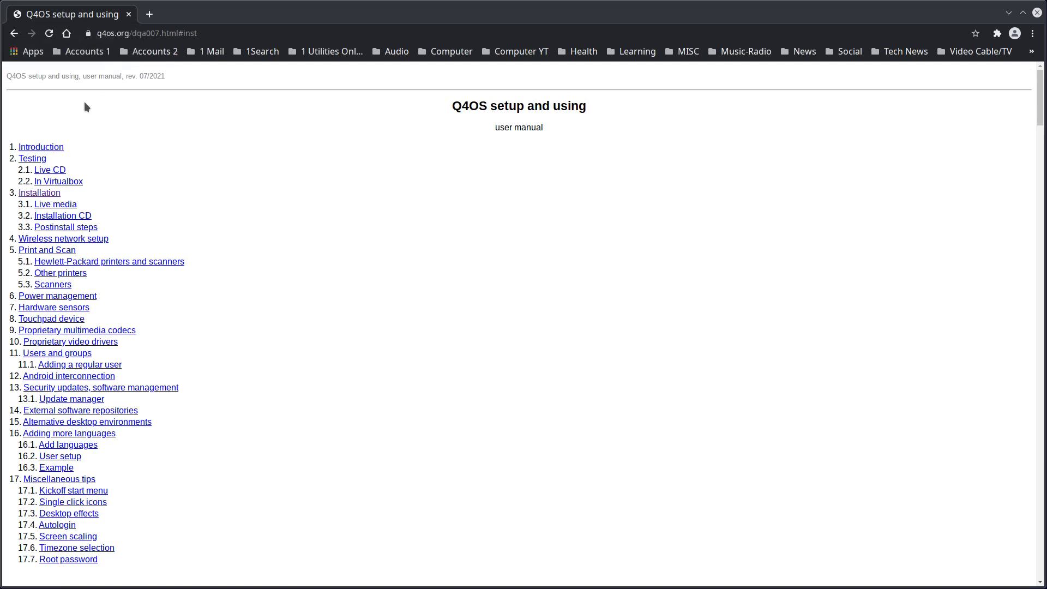
# Go back to the Q4OS download page, close the web browser, and bring up the SimpleScreenRecorder window.
pyautogui.click(15, 34)
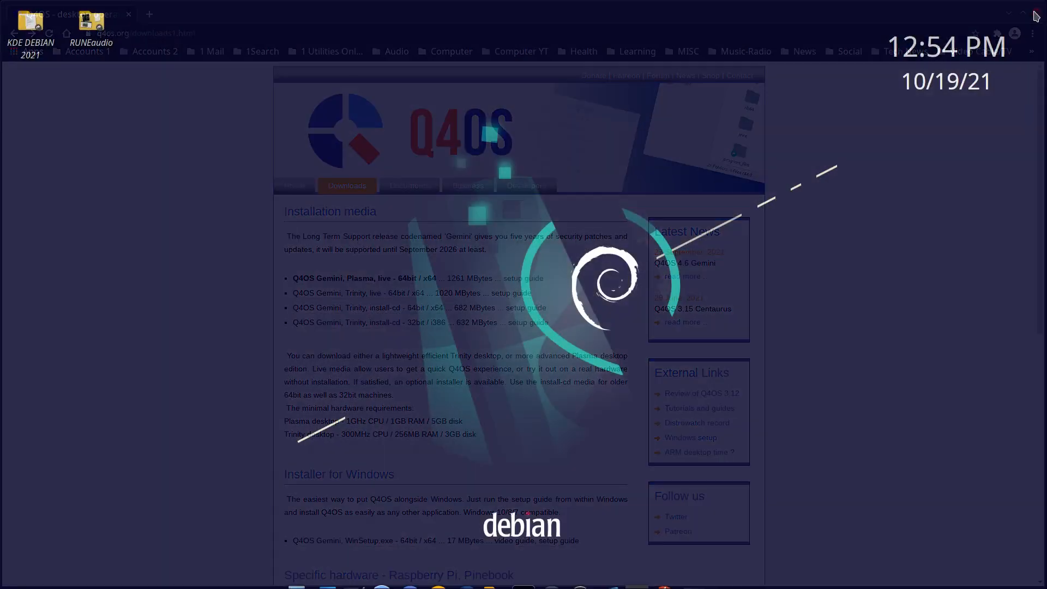
pyautogui.click(1037, 12)
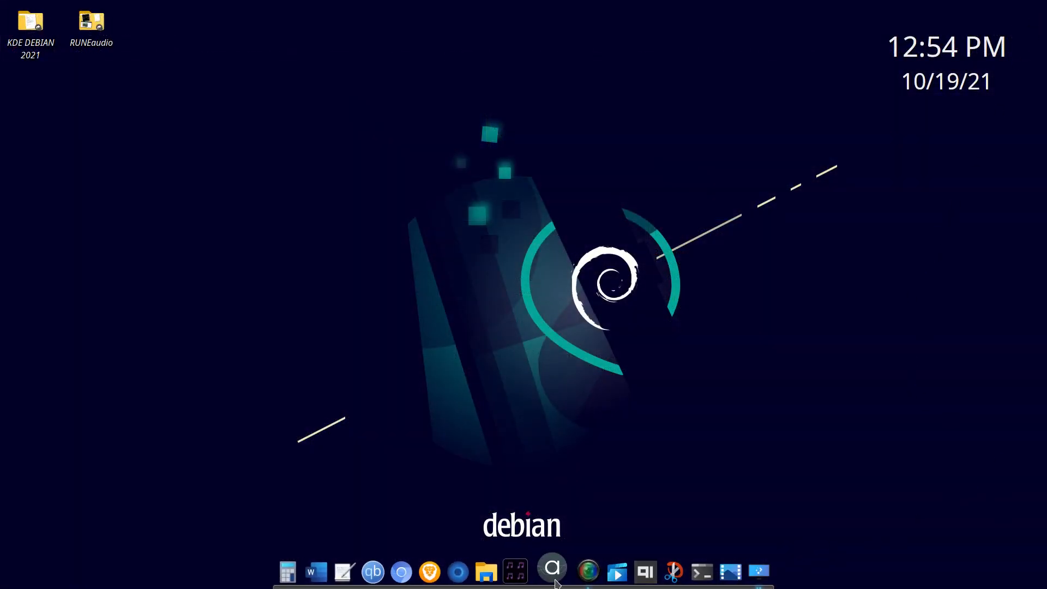
pyautogui.click(584, 576)
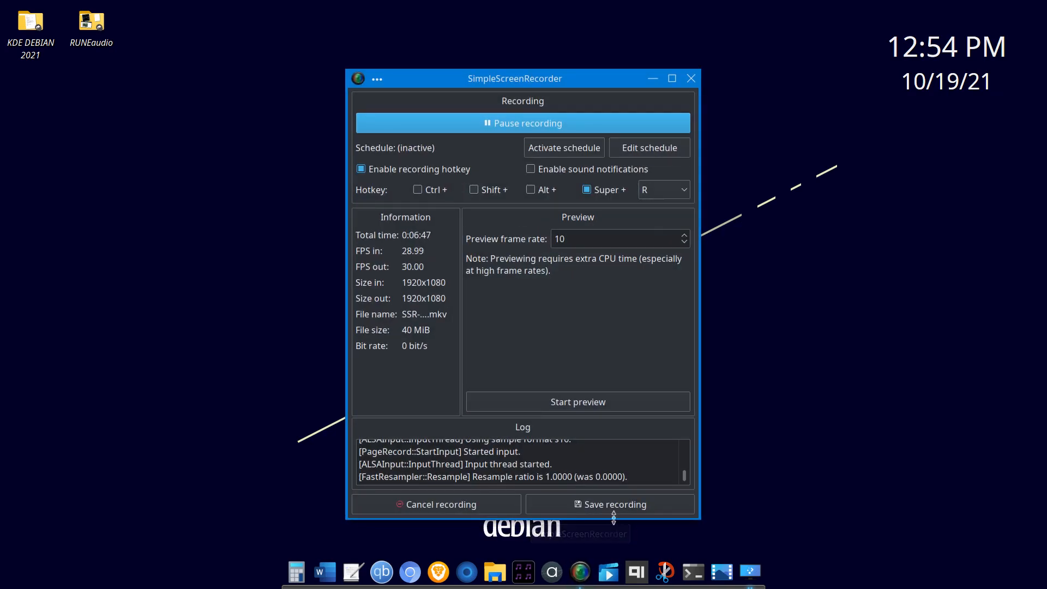